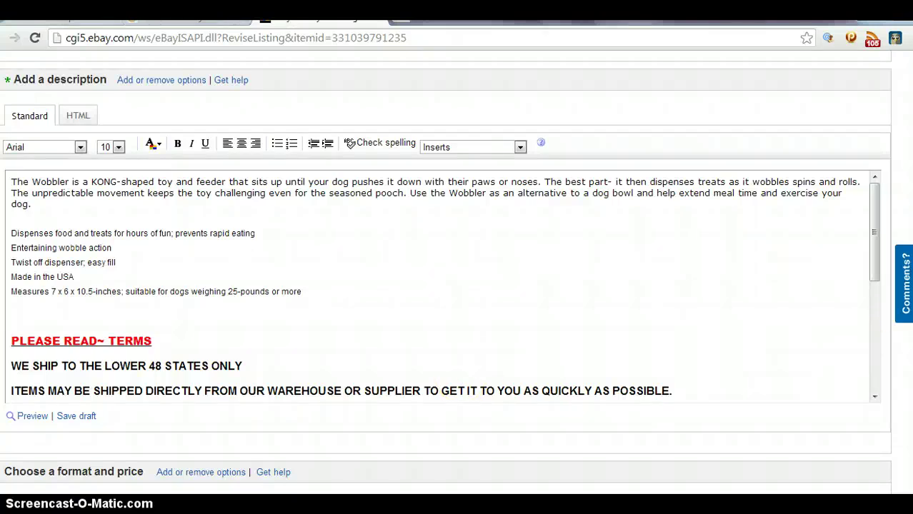
# - Scroll up from the description to the Add photos section showing the red toy picture
pyautogui.scroll(3, 446, 272)
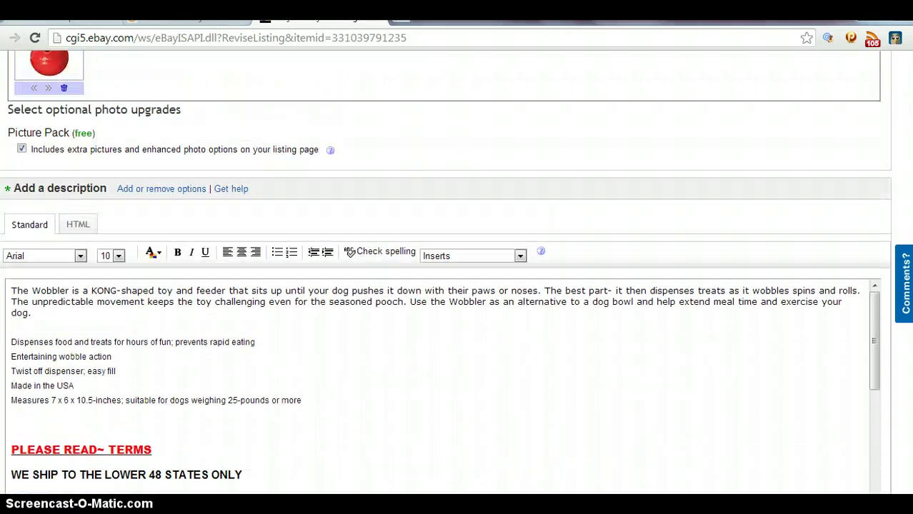
pyautogui.scroll(3, 445, 271)
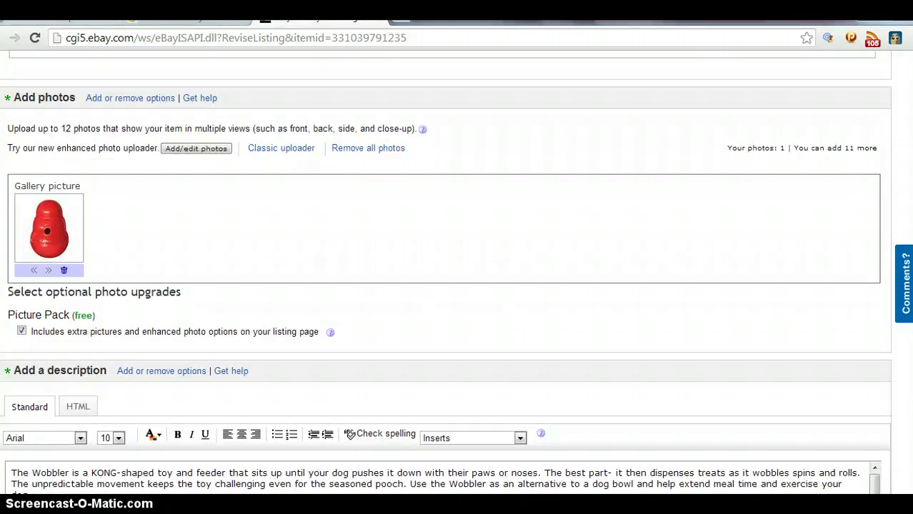
pyautogui.scroll(1, 445, 272)
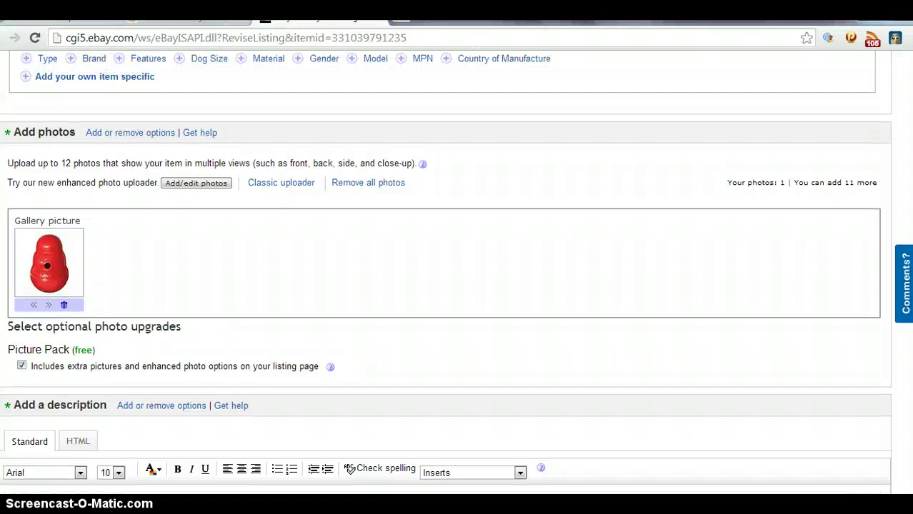
pyautogui.scroll(1, 445, 272)
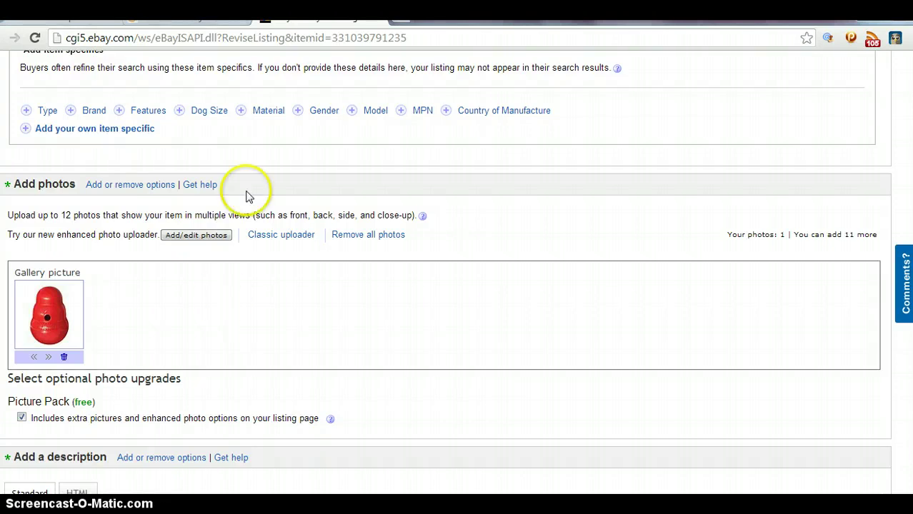
# - Launch the eBay Picture Uploader via Add/edit photos and reach the Import from web address field
pyautogui.click(195, 239)
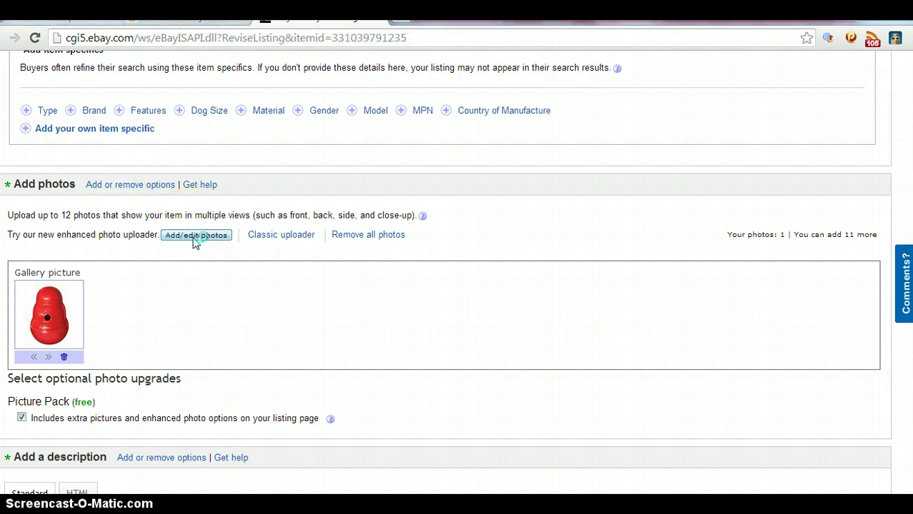
pyautogui.click(281, 213)
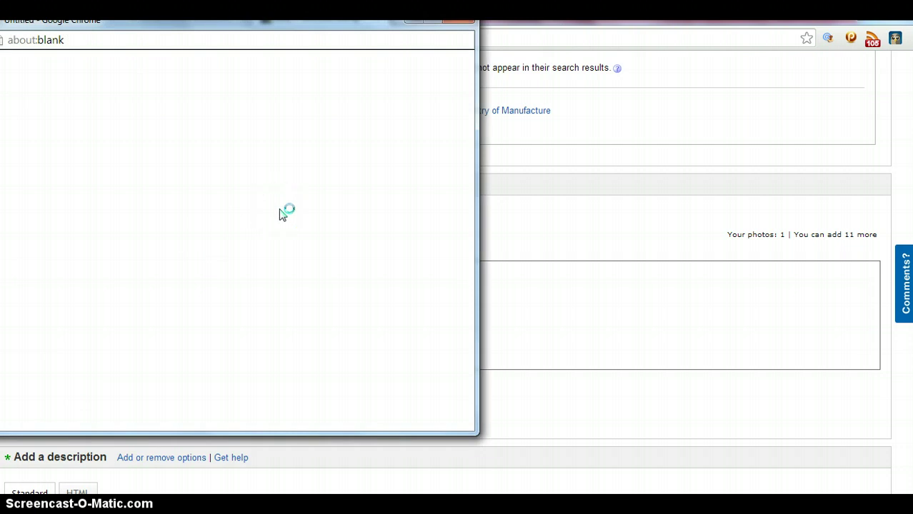
pyautogui.click(352, 160)
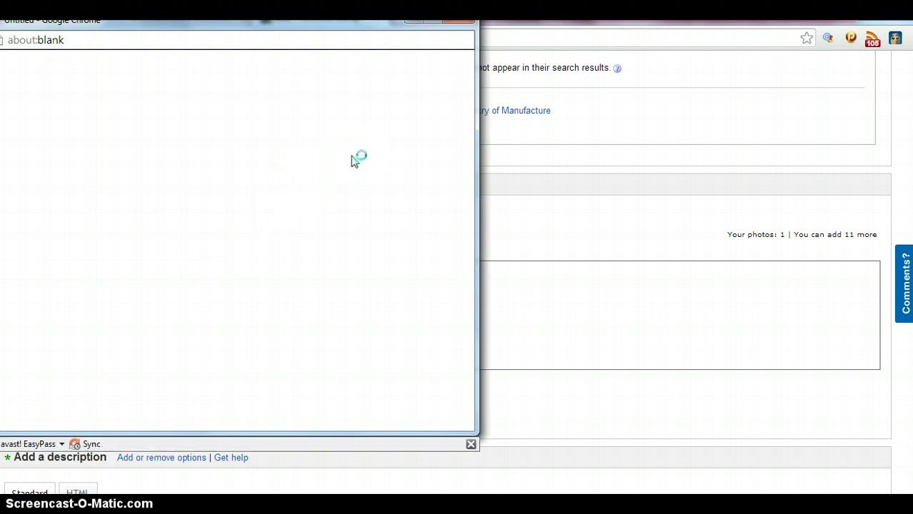
pyautogui.click(253, 204)
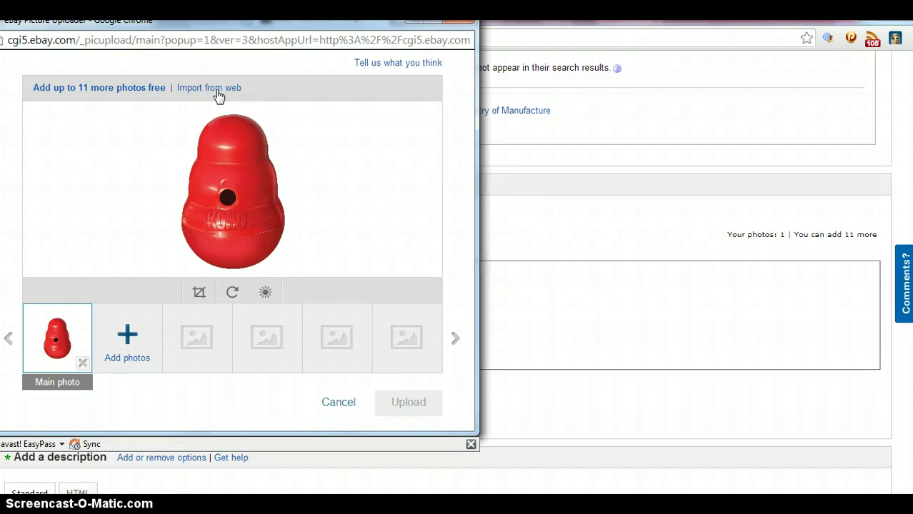
pyautogui.click(209, 92)
pyautogui.click(198, 143)
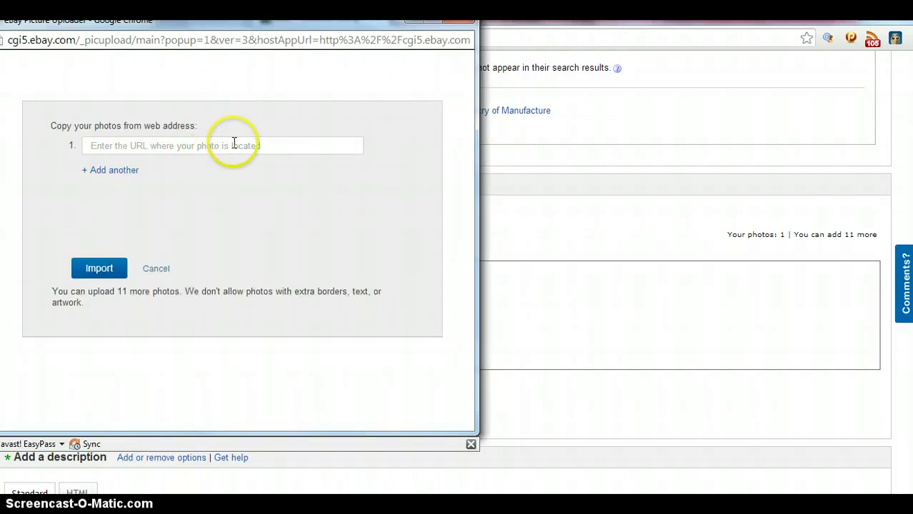
pyautogui.click(612, 102)
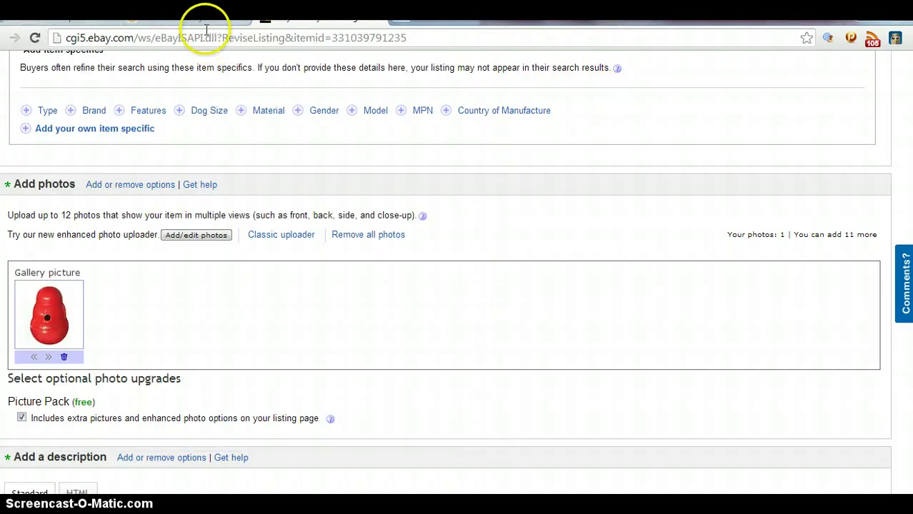
# - On Amazon, enlarge the Pyrex Storage 10-Piece Set photo and copy its image URL
pyautogui.click(203, 23)
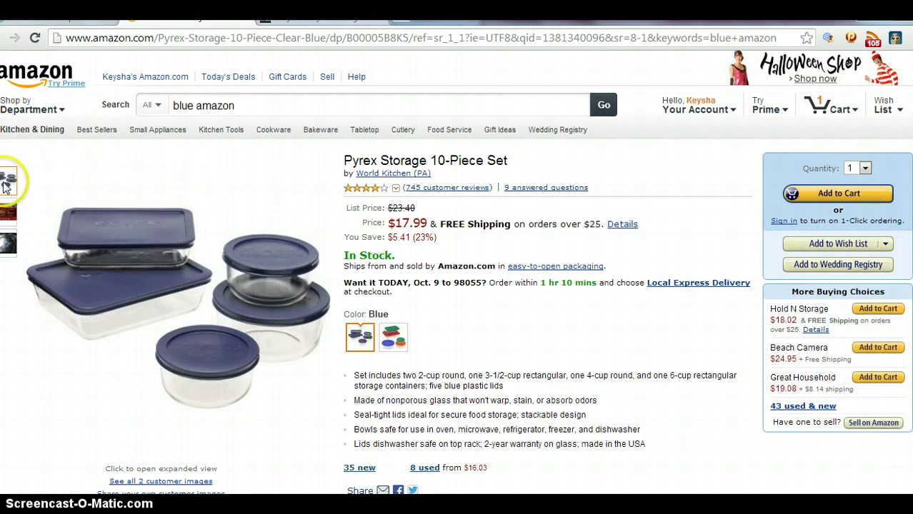
pyautogui.click(162, 231)
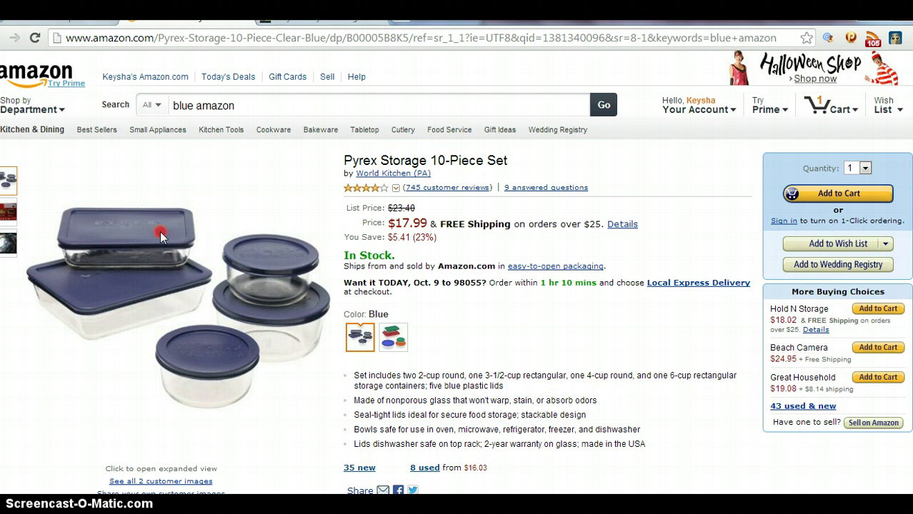
pyautogui.rightClick(160, 231)
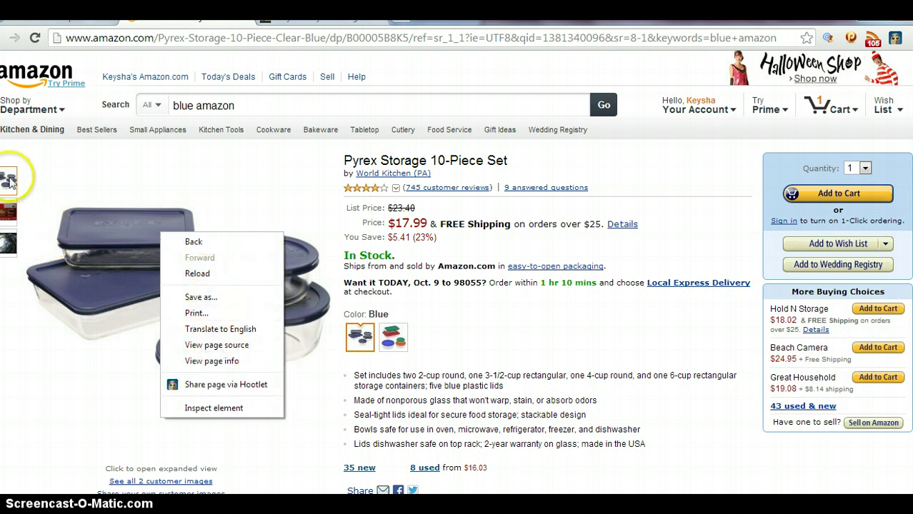
pyautogui.click(9, 140)
pyautogui.click(9, 182)
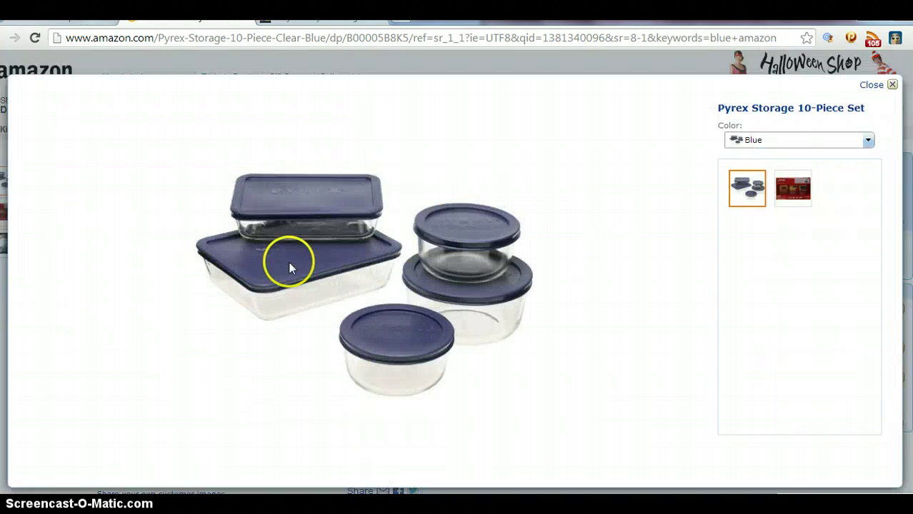
pyautogui.rightClick(311, 238)
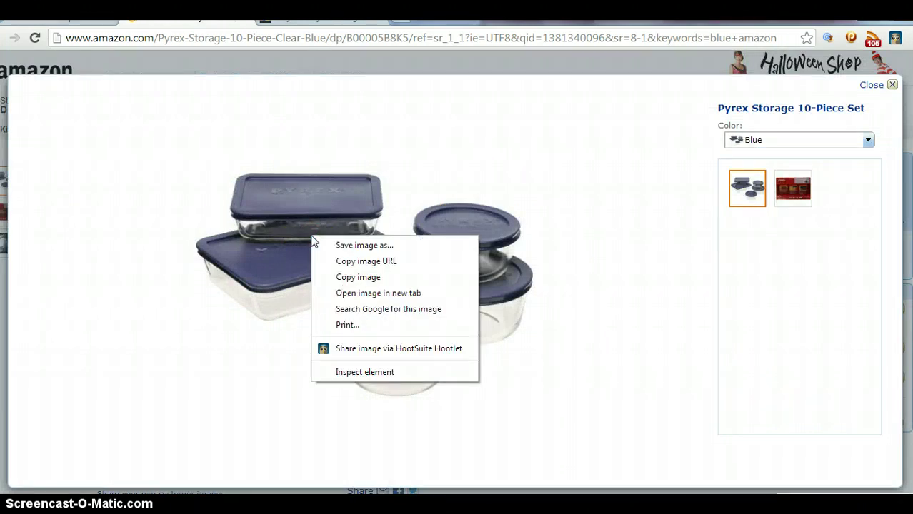
pyautogui.click(346, 262)
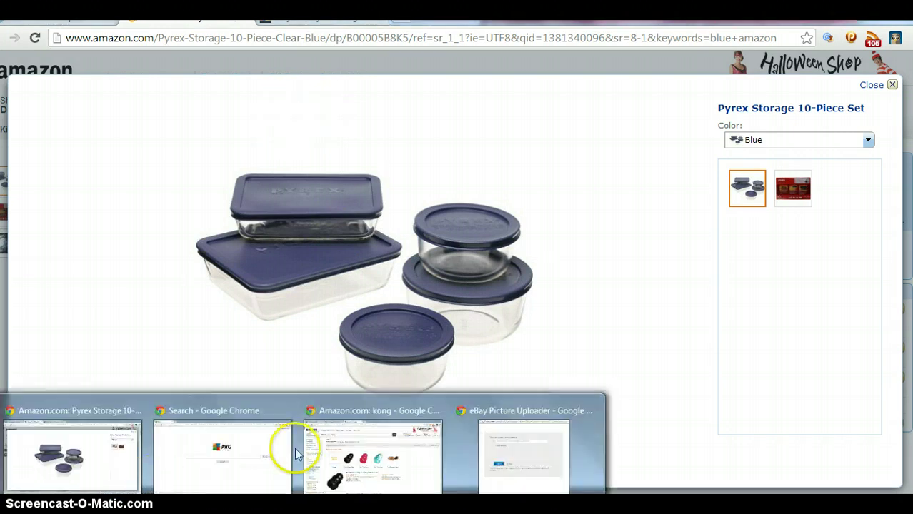
# - Paste the Pyrex image URL into the uploader, then import and upload the photo
pyautogui.click(510, 477)
pyautogui.click(202, 147)
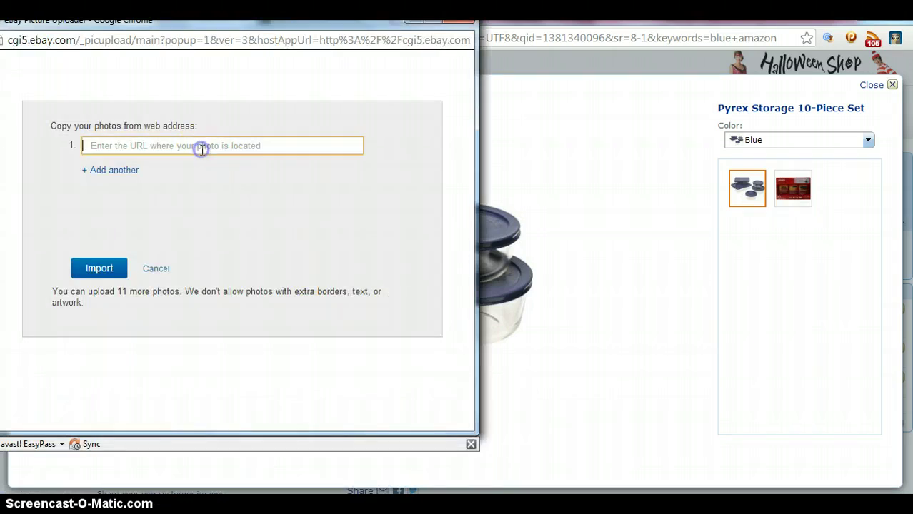
pyautogui.hotkey('ctrl', 'v')
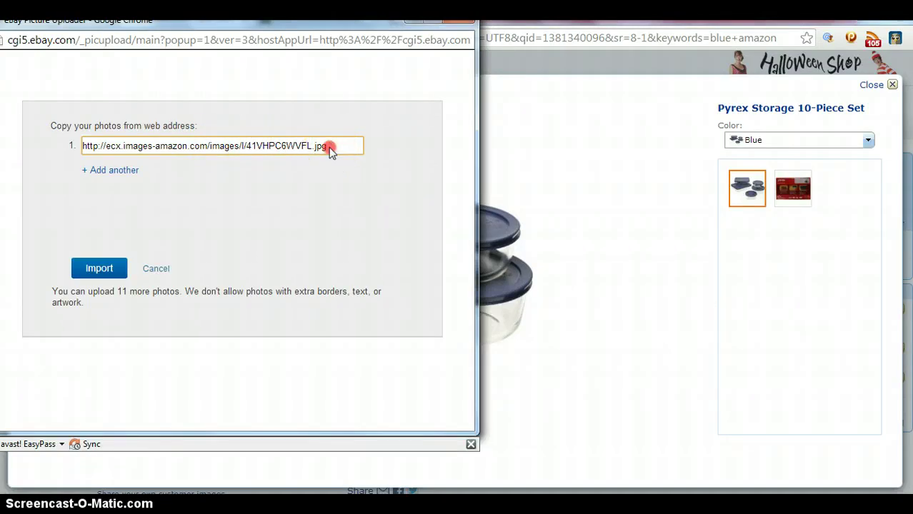
pyautogui.rightClick(329, 148)
pyautogui.click(310, 165)
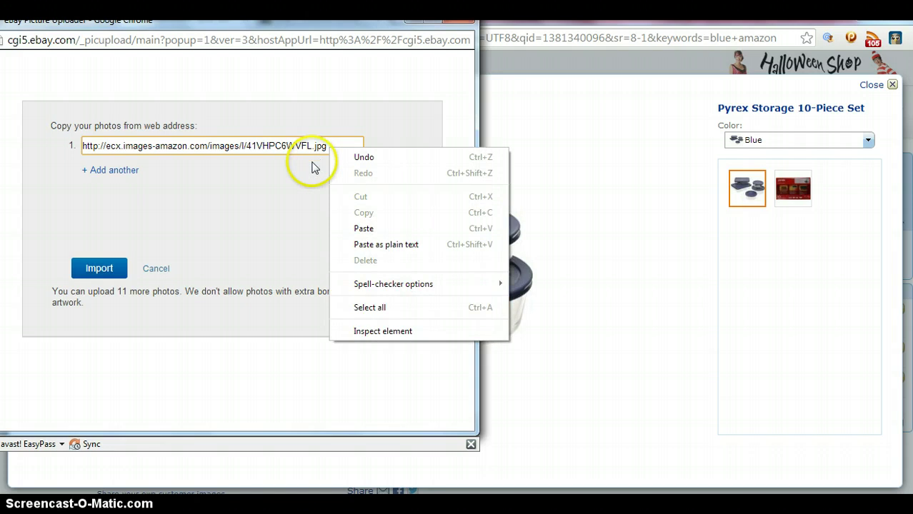
pyautogui.click(115, 269)
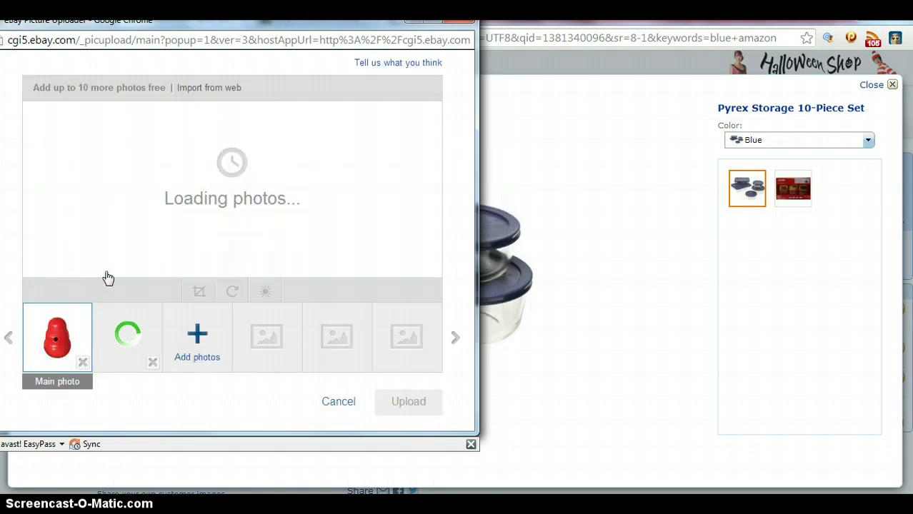
pyautogui.click(400, 402)
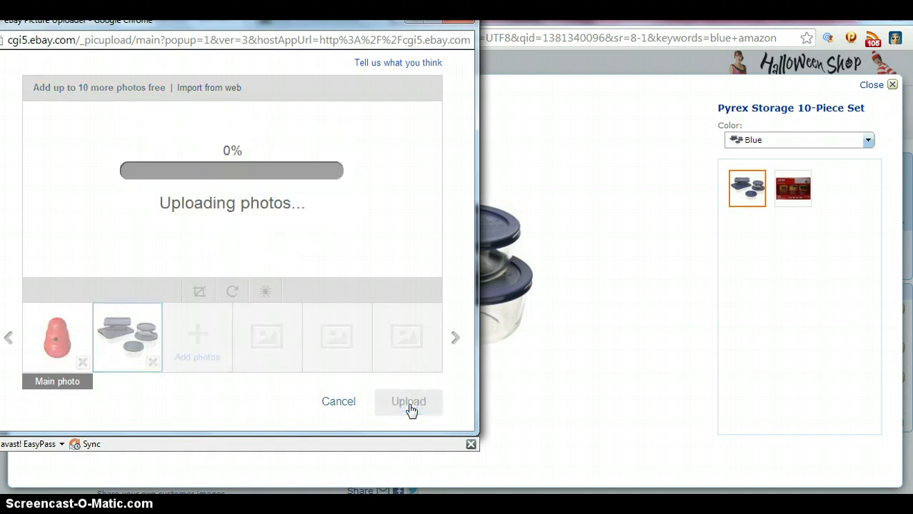
# - Reorder the listing photos so the red toy remains the gallery picture ahead of the Pyrex set
pyautogui.click(386, 400)
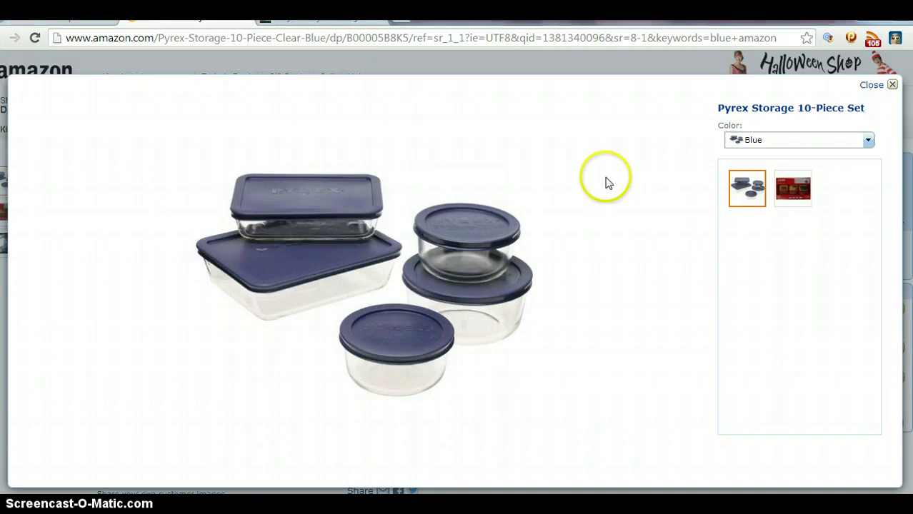
pyautogui.click(321, 17)
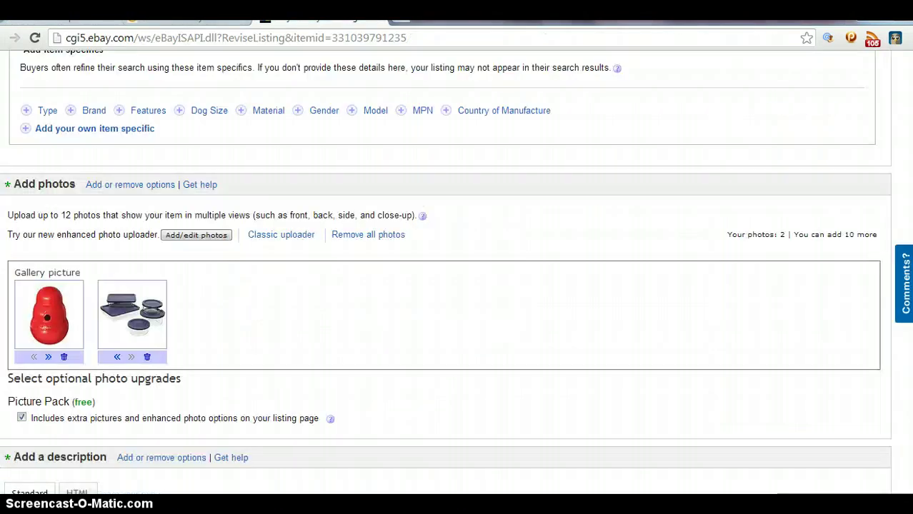
pyautogui.click(118, 357)
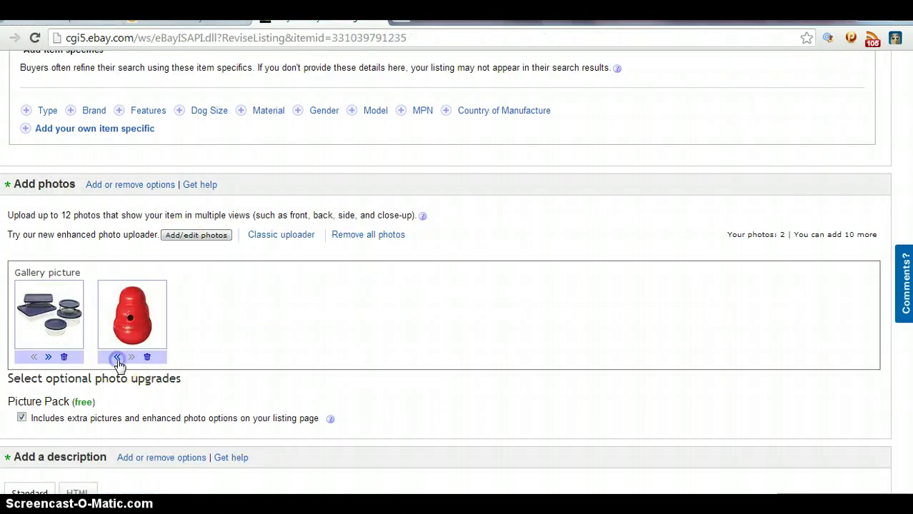
pyautogui.click(48, 356)
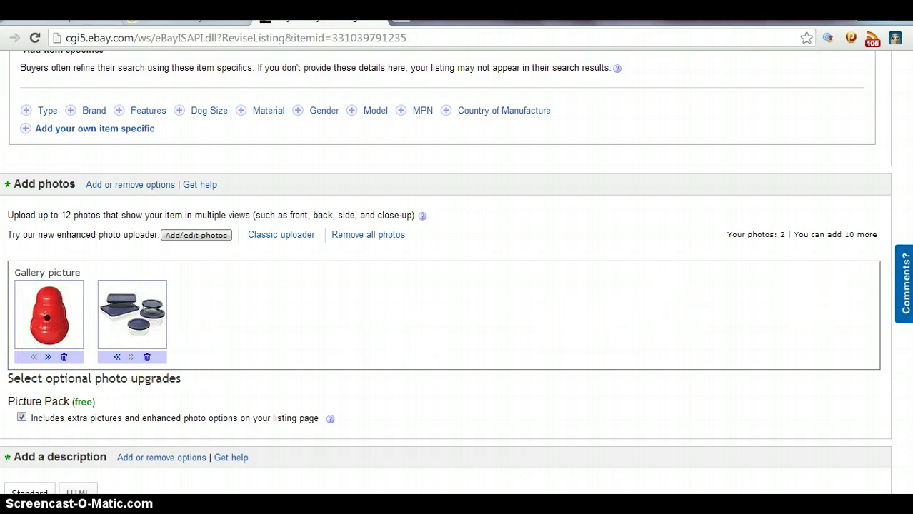
# - Add blank lines below the Measures line, above the red terms section
pyautogui.scroll(-1, 445, 271)
pyautogui.scroll(-1, 445, 271)
pyautogui.scroll(-1, 446, 271)
pyautogui.scroll(-2, 446, 272)
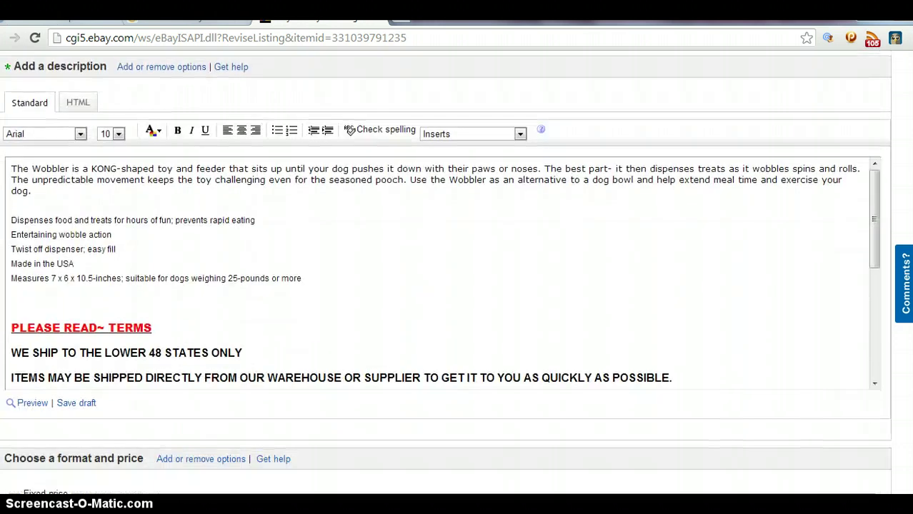
pyautogui.scroll(-1, 812, 261)
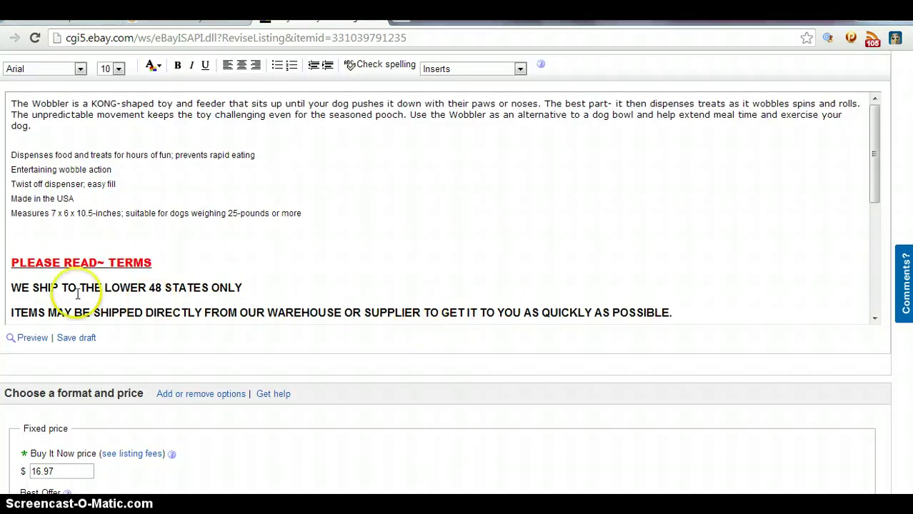
pyautogui.click(11, 263)
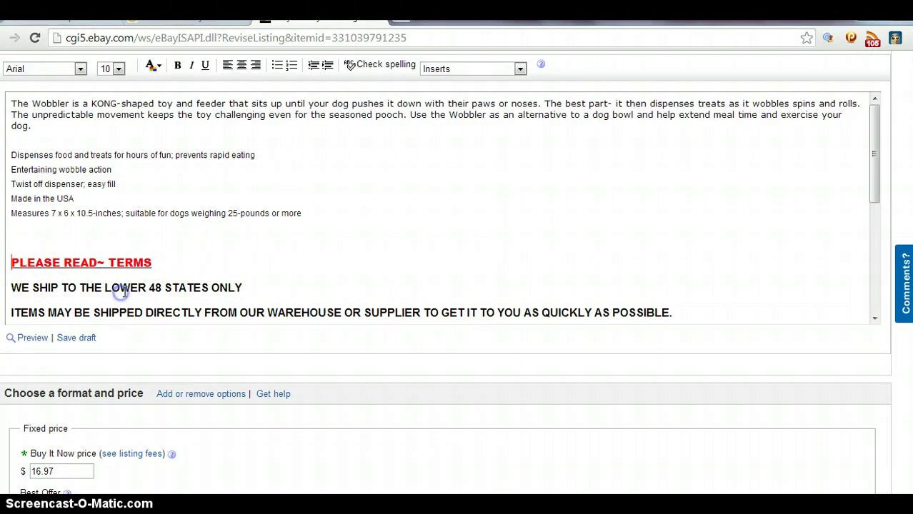
pyautogui.click(301, 223)
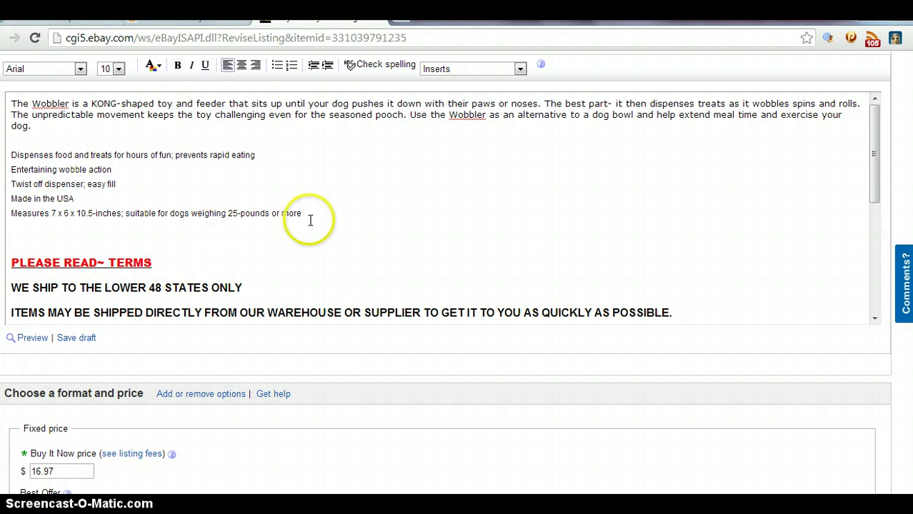
pyautogui.press('Return')
pyautogui.press('Return')
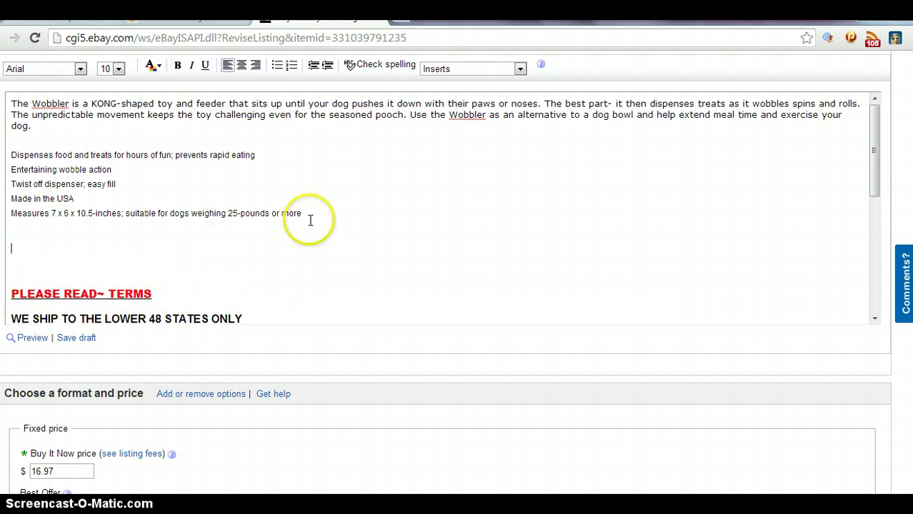
# - Insert the saved 'terms' text into the description from the Inserts dropdown
pyautogui.click(520, 68)
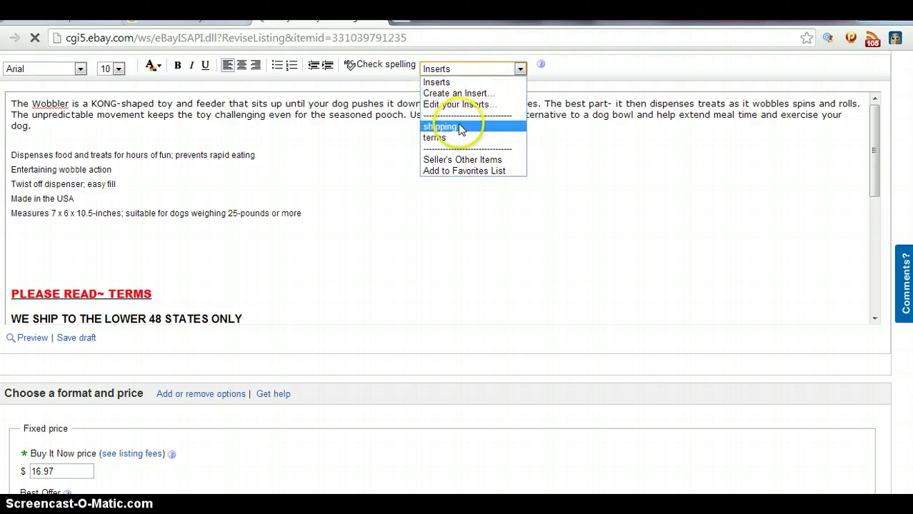
pyautogui.click(452, 138)
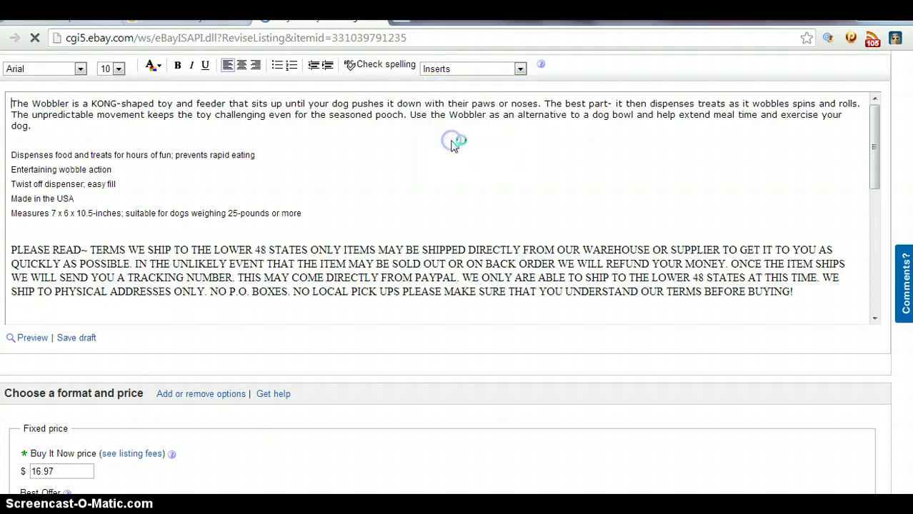
pyautogui.click(92, 250)
pyautogui.press('Return')
pyautogui.press('Return')
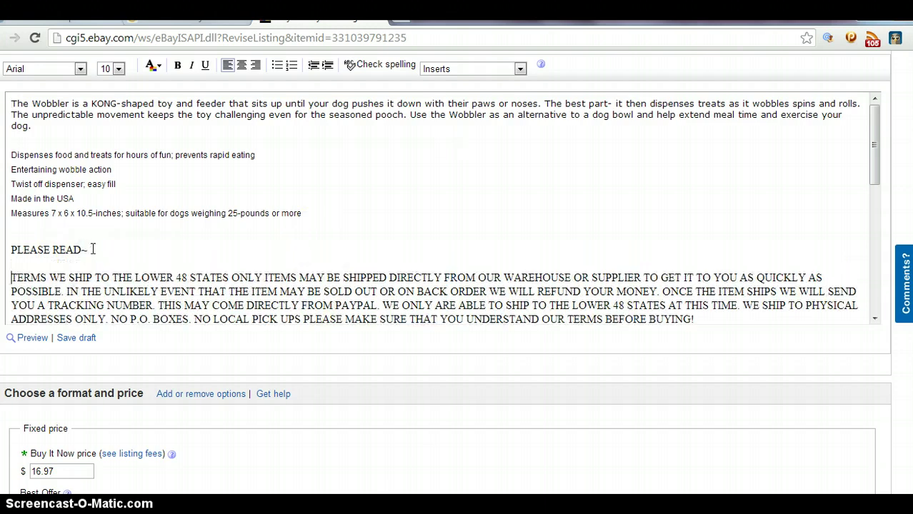
pyautogui.press('BackSpace')
pyautogui.press('BackSpace')
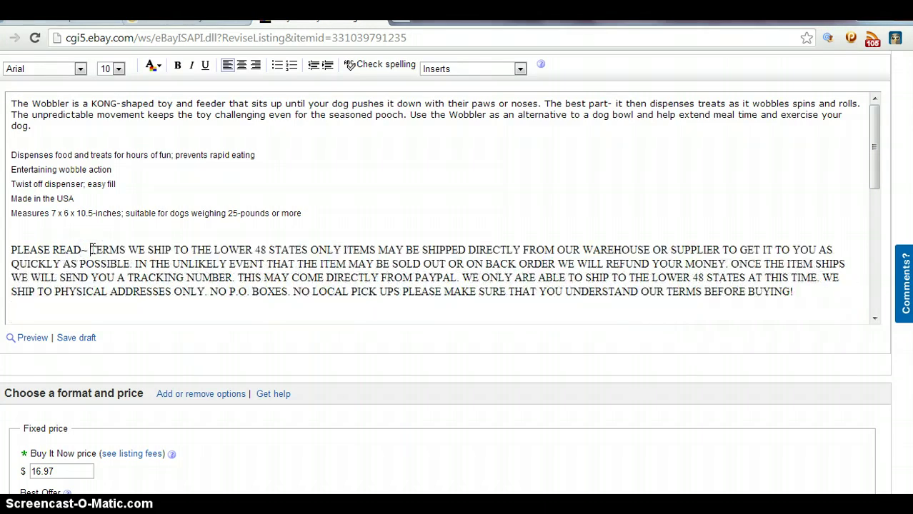
# - Break the terms text after TERMS and after ONLY, with an empty line above it
pyautogui.click(128, 249)
pyautogui.press('Return')
pyautogui.press('Return')
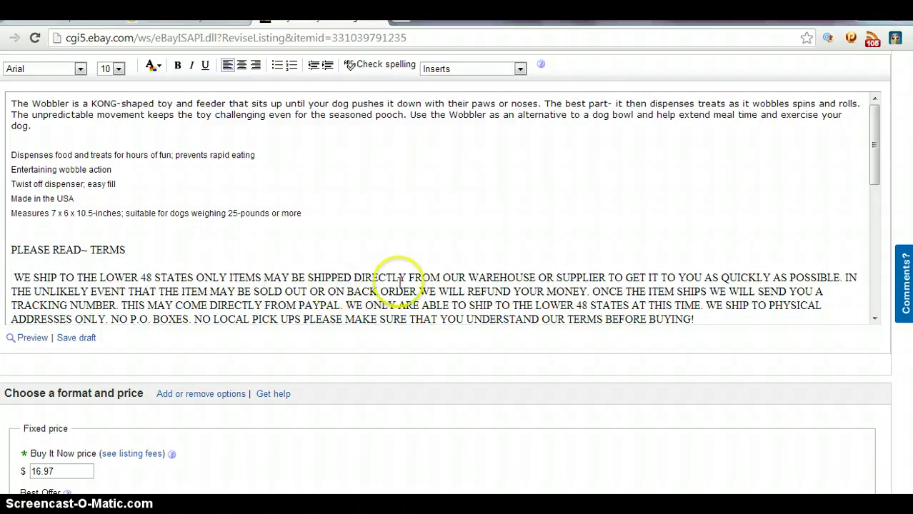
pyautogui.click(230, 278)
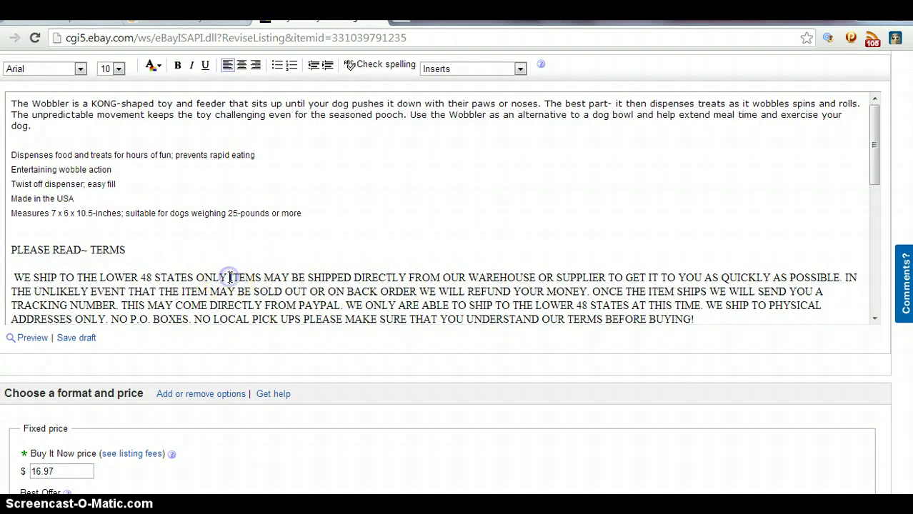
pyautogui.press('Return')
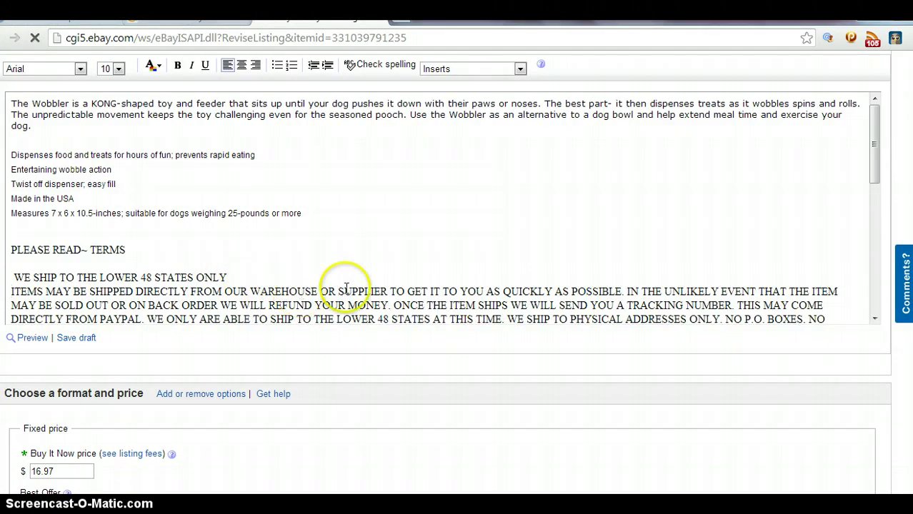
pyautogui.click(117, 231)
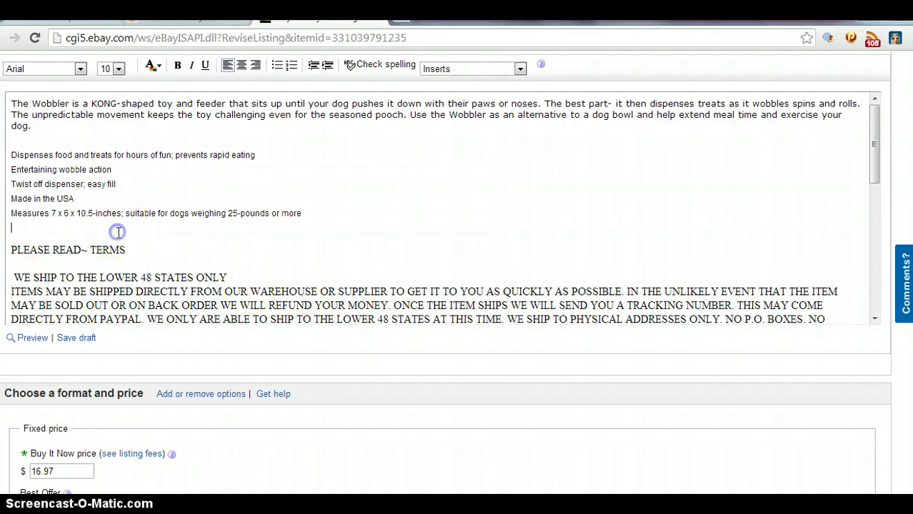
pyautogui.press('Return')
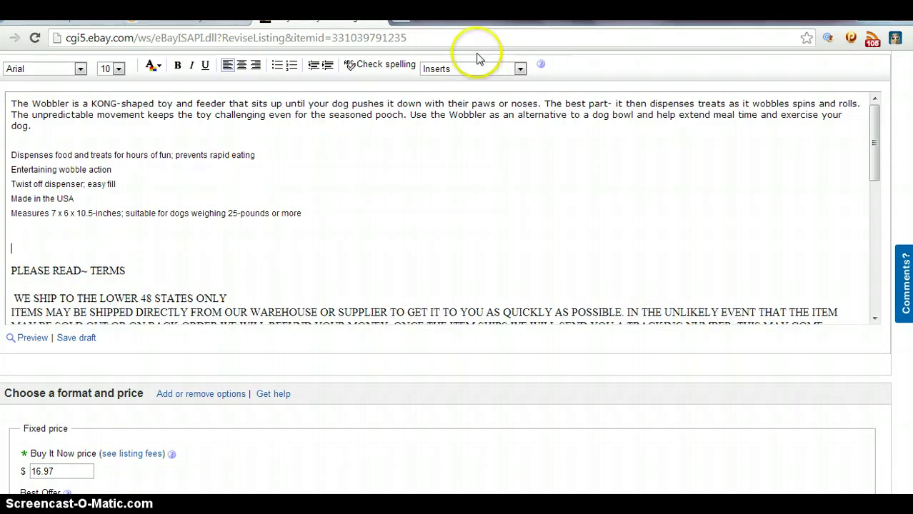
pyautogui.click(521, 69)
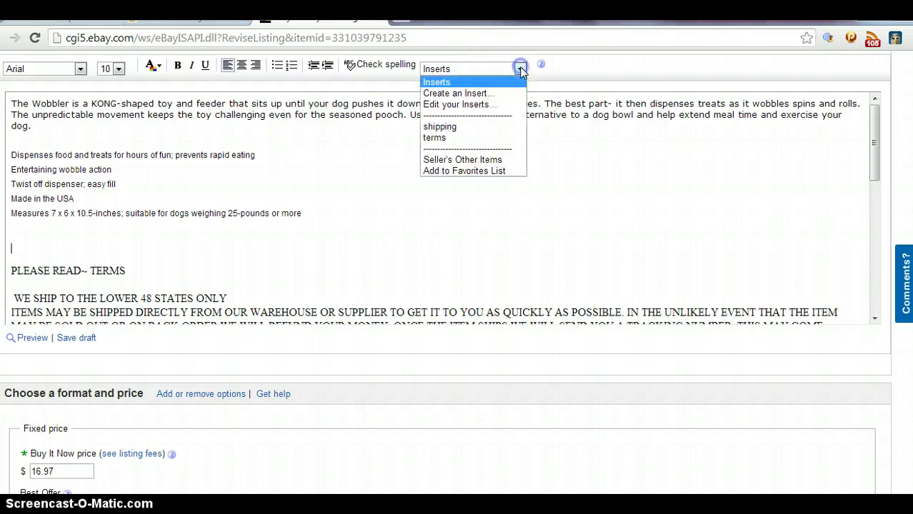
# - Insert 'shipping', then delete the duplicate plain-text terms from WE SHIP through BUYING!
pyautogui.click(491, 127)
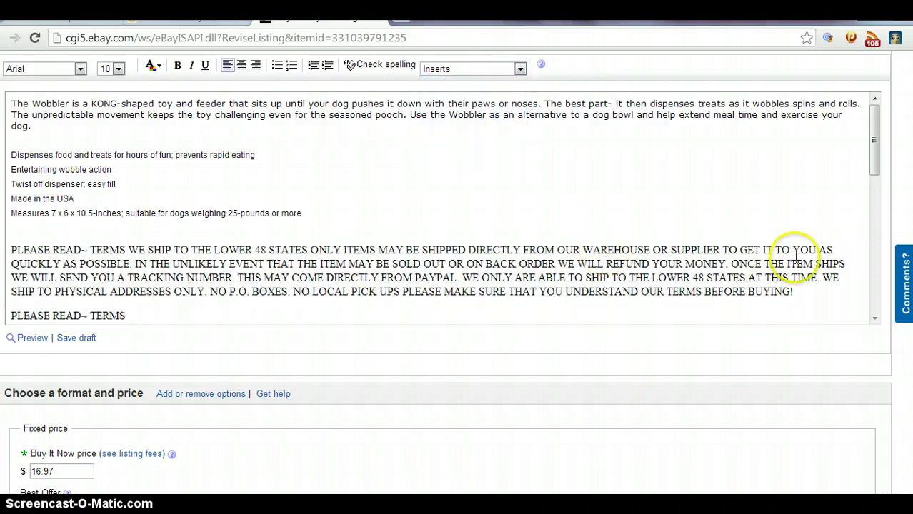
pyautogui.scroll(-1, 886, 178)
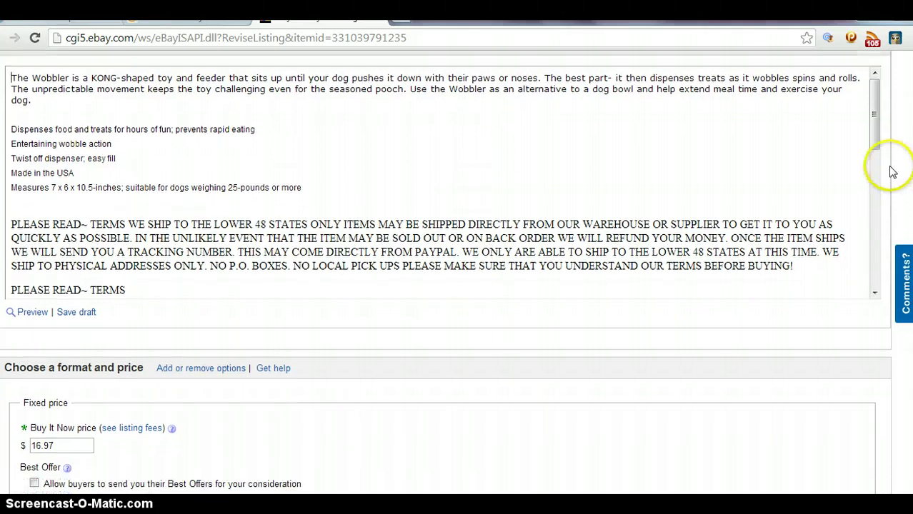
pyautogui.moveTo(877, 122); pyautogui.dragTo(876, 178)
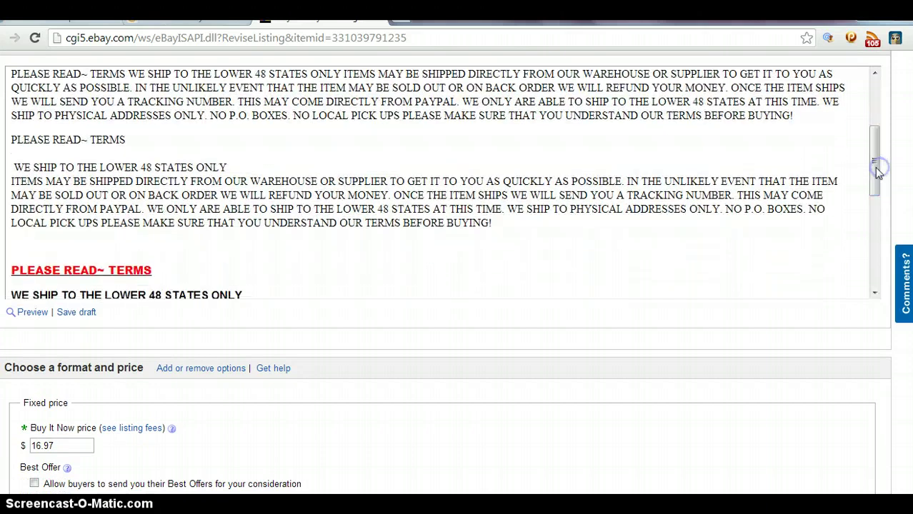
pyautogui.click(540, 225)
pyautogui.moveTo(540, 225); pyautogui.dragTo(112, 150)
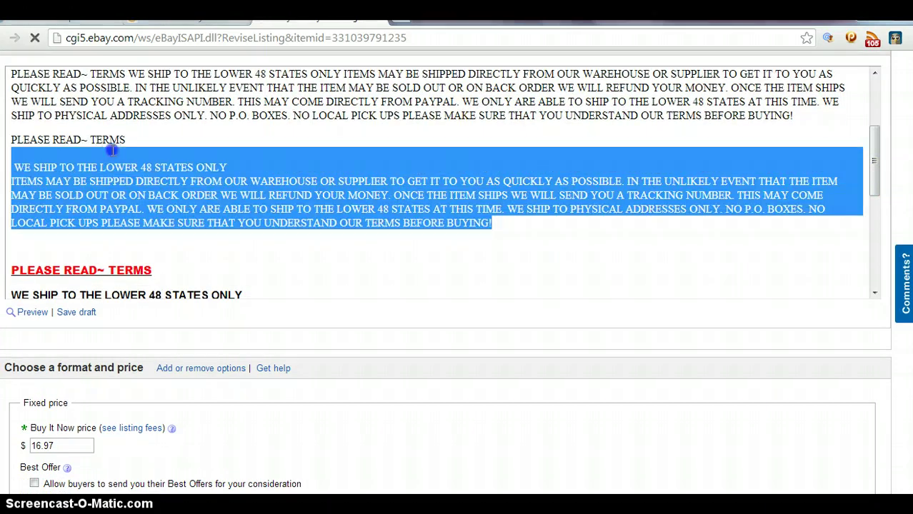
pyautogui.press('Delete')
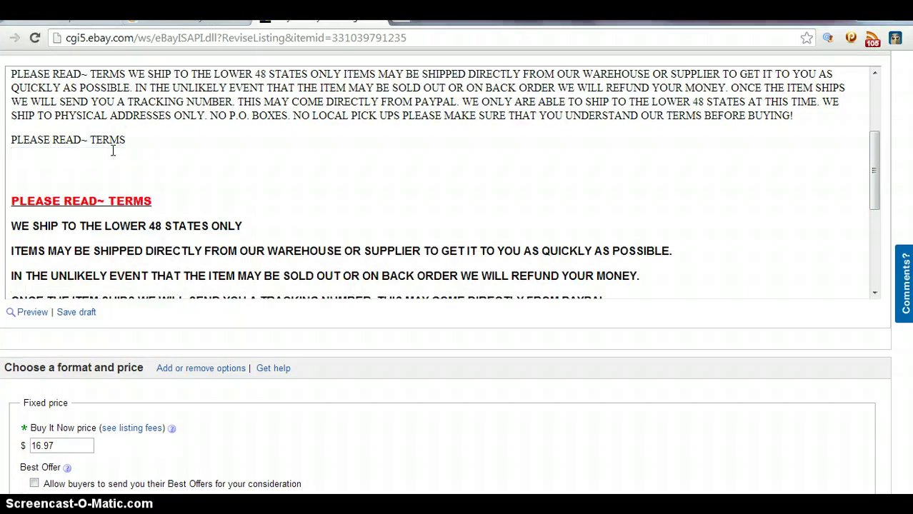
# - Delete the remaining plain-text terms heading and paragraph
pyautogui.moveTo(873, 190); pyautogui.dragTo(873, 177)
pyautogui.moveTo(173, 190); pyautogui.dragTo(11, 120)
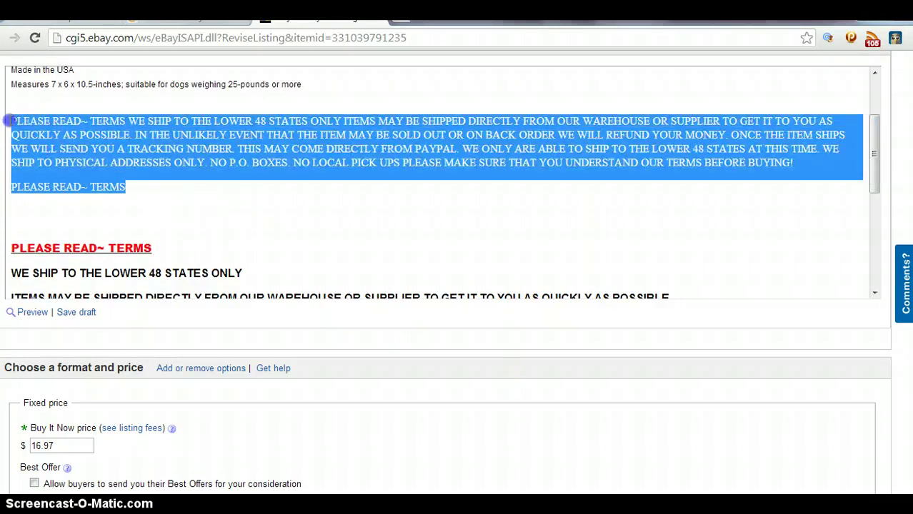
pyautogui.press('Delete')
pyautogui.press('Delete')
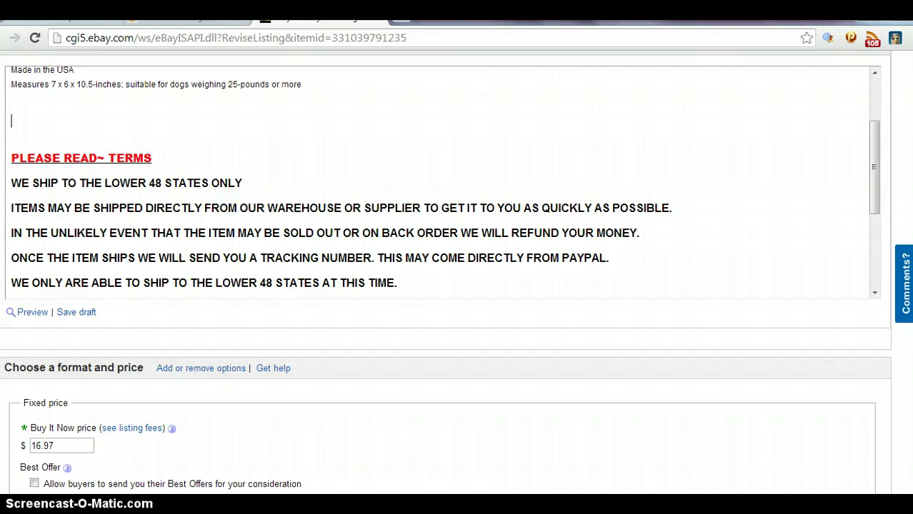
pyautogui.scroll(1, 445, 272)
pyautogui.scroll(3, 445, 272)
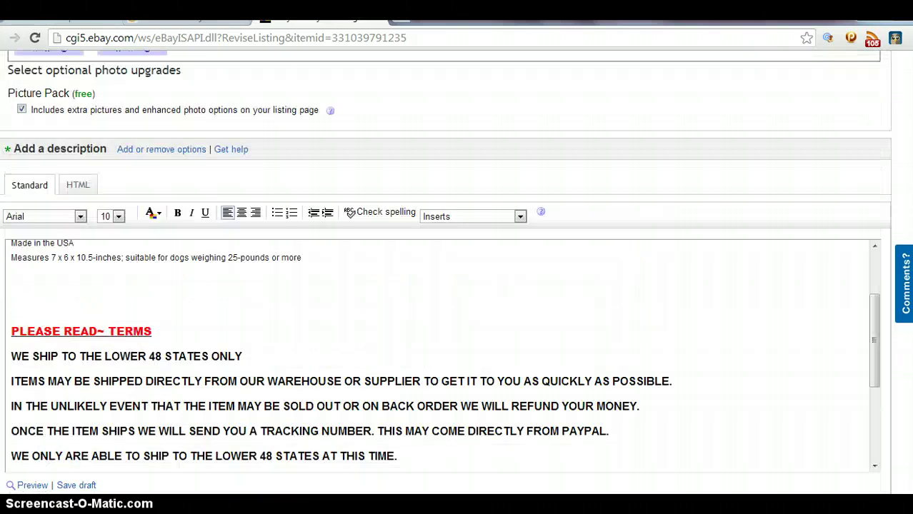
# - Insert the 'Seller's Other Items' link and add a blank line after it
pyautogui.click(519, 218)
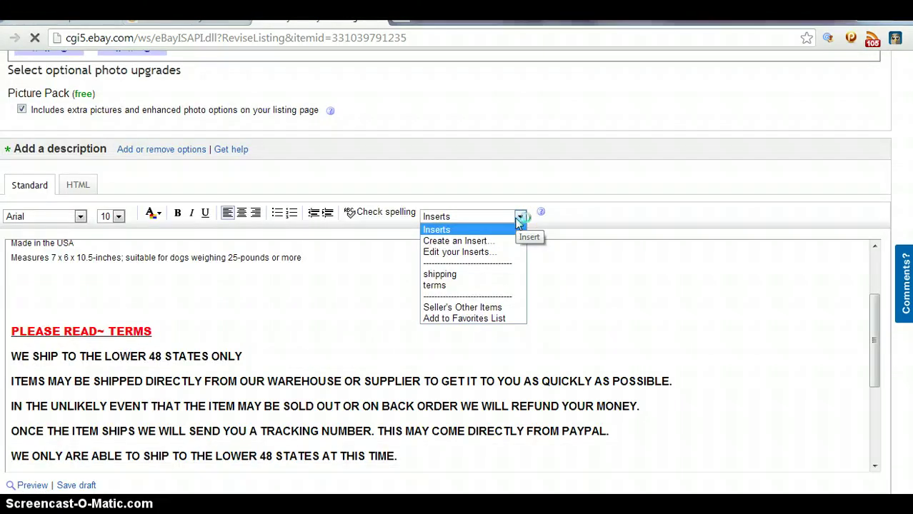
pyautogui.click(498, 309)
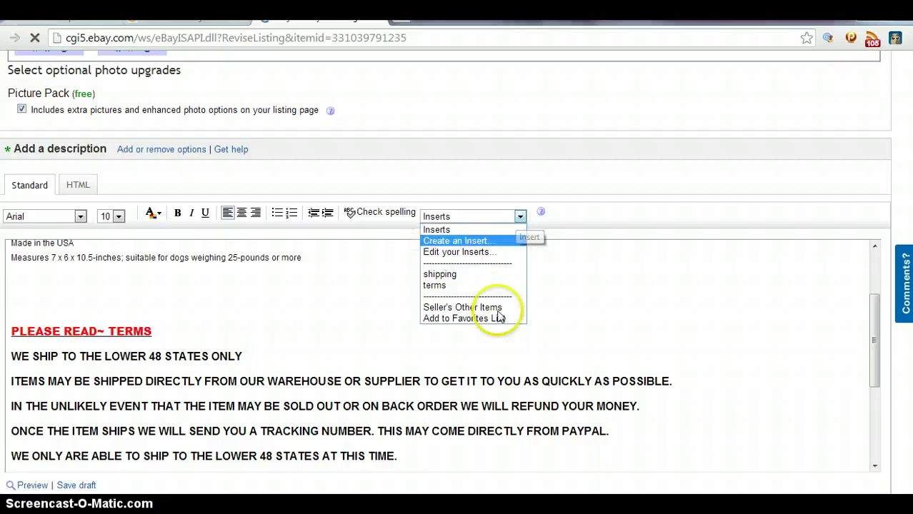
pyautogui.click(498, 309)
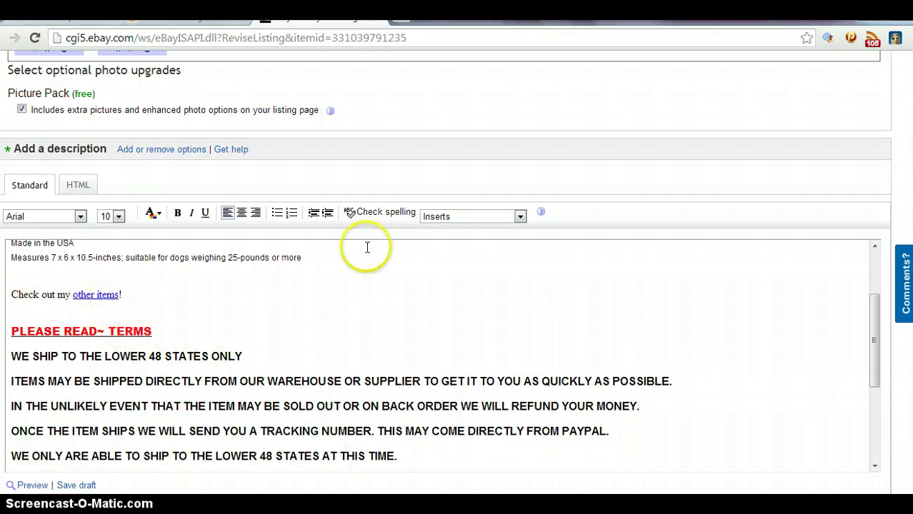
pyautogui.click(362, 288)
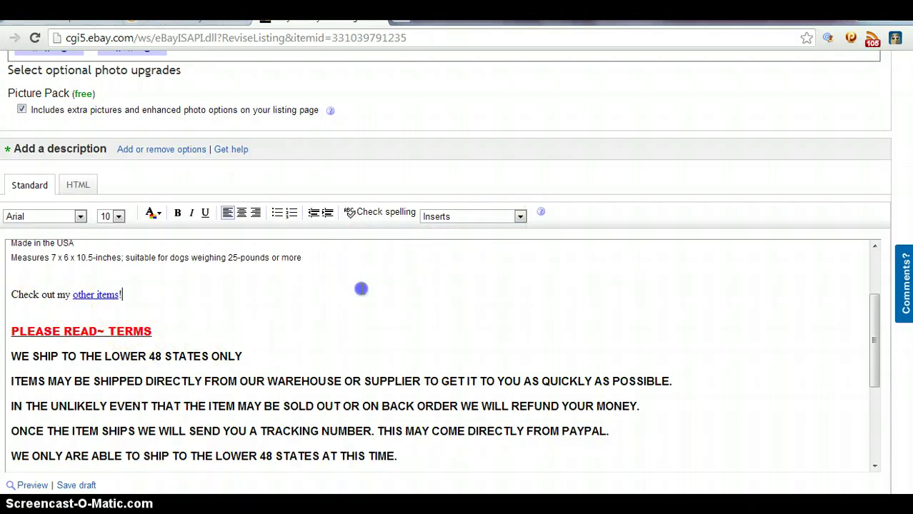
pyautogui.press('Return')
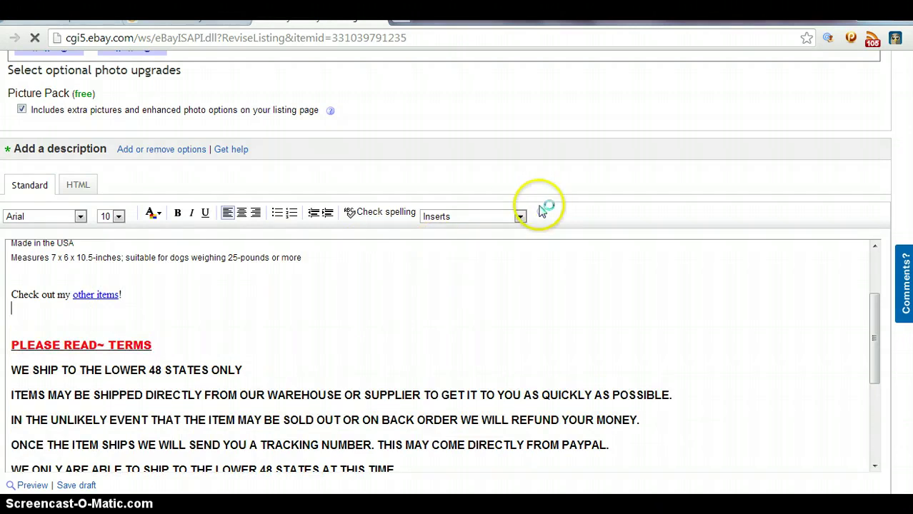
pyautogui.click(521, 217)
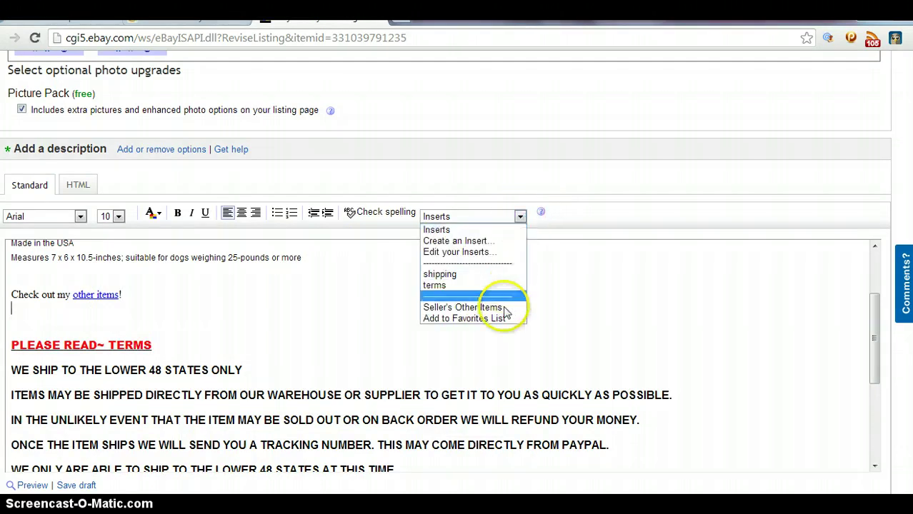
pyautogui.click(576, 266)
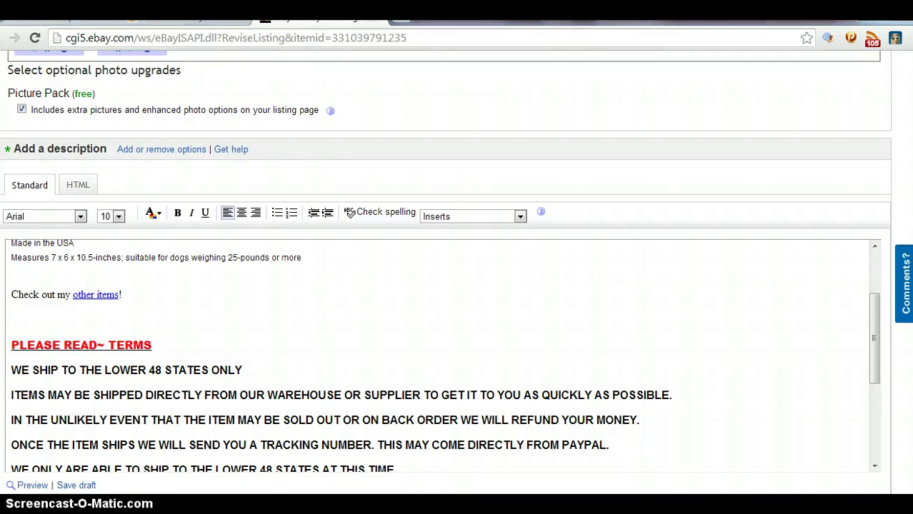
pyautogui.scroll(-2, 443, 286)
pyautogui.scroll(-4, 443, 286)
pyautogui.scroll(-2, 443, 286)
pyautogui.scroll(2, 443, 285)
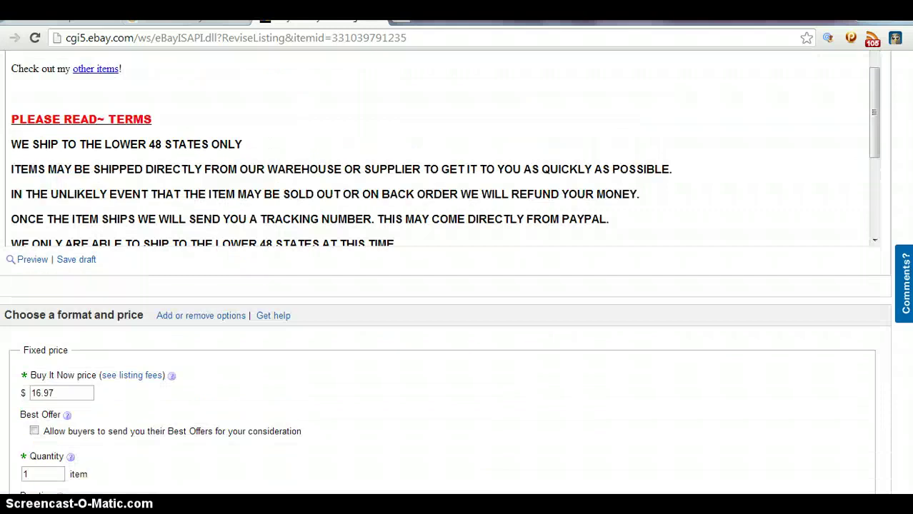
pyautogui.scroll(2, 443, 285)
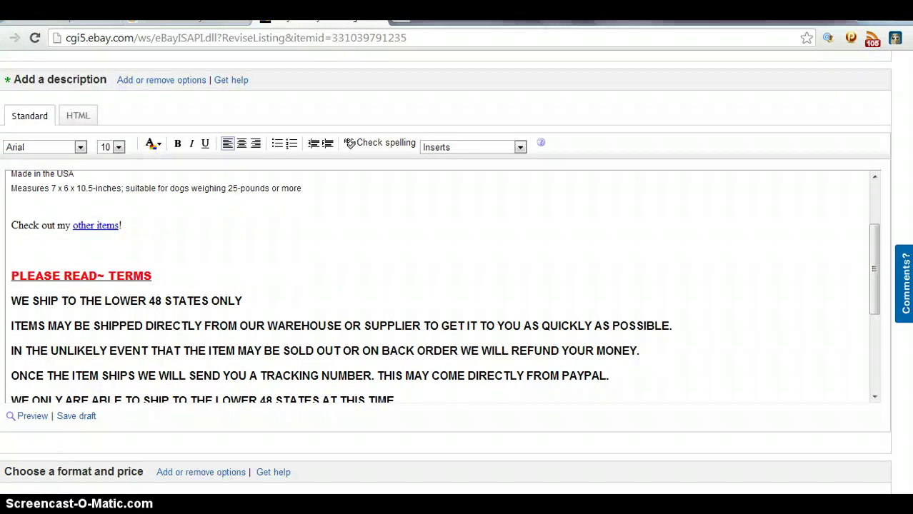
pyautogui.scroll(1, 622, 280)
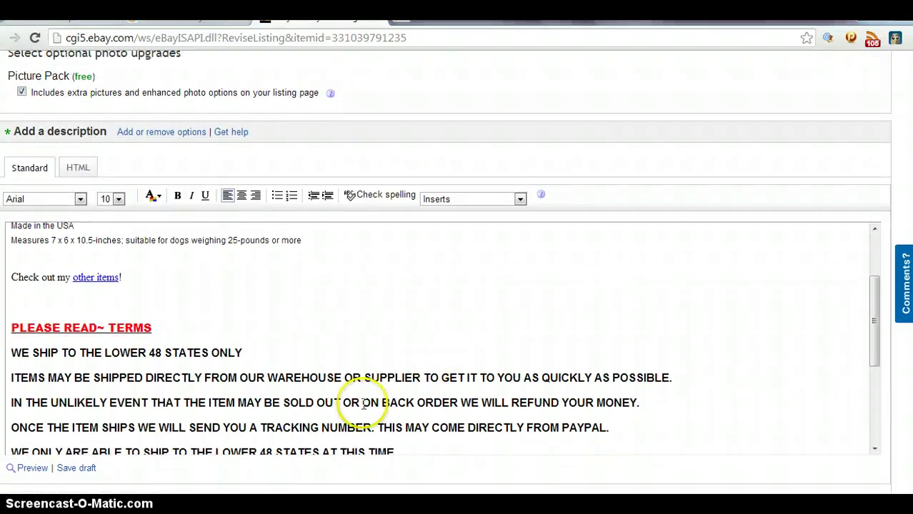